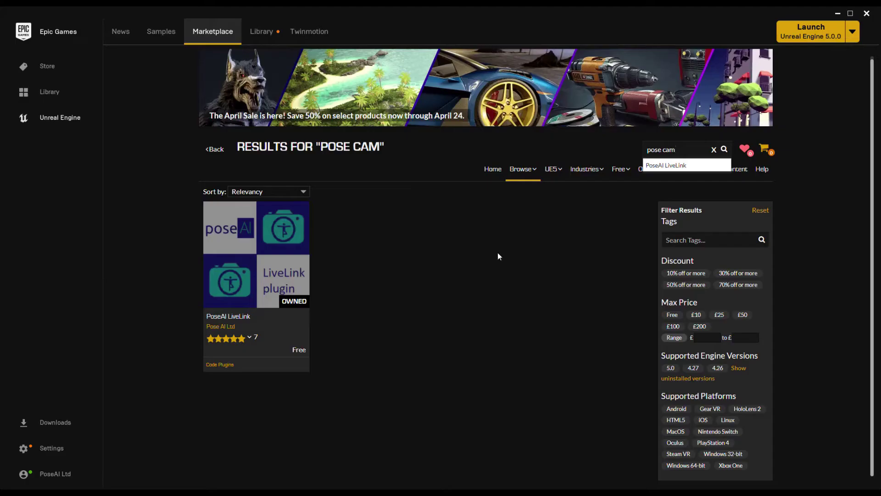
# Step: Open the PoseAI LiveLink plugin's Marketplace detail page from the search results
pyautogui.click(231, 253)
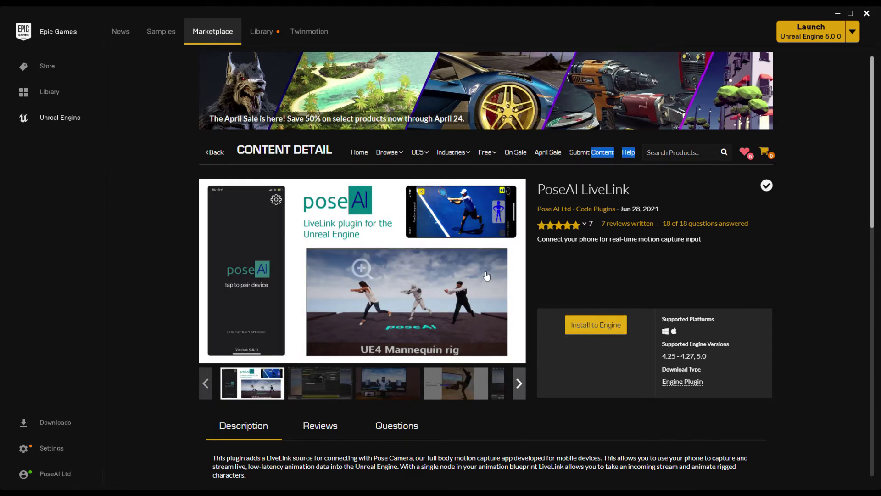
pyautogui.scroll(-4, 590, 325)
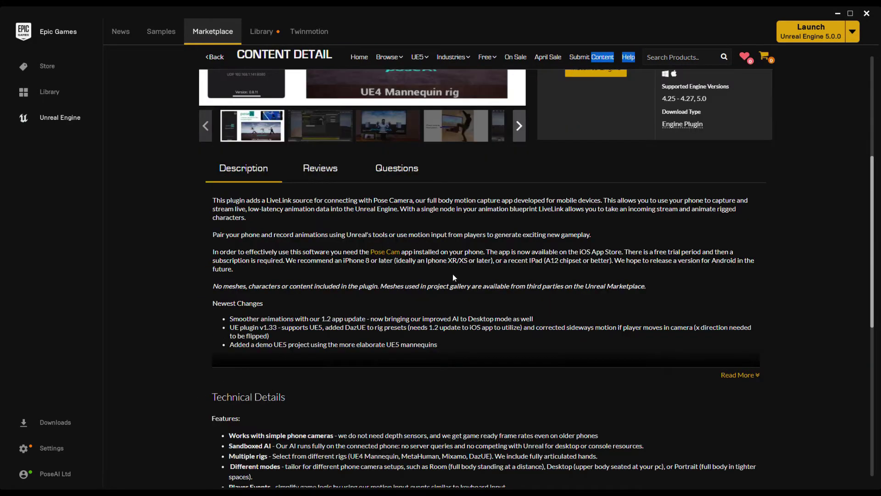
pyautogui.scroll(-4, 452, 275)
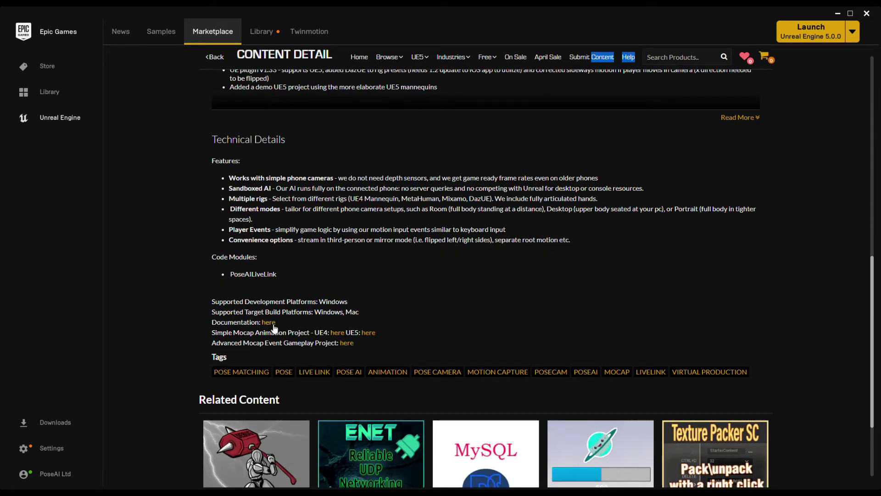
pyautogui.scroll(-1, 325, 290)
pyautogui.scroll(1, 323, 292)
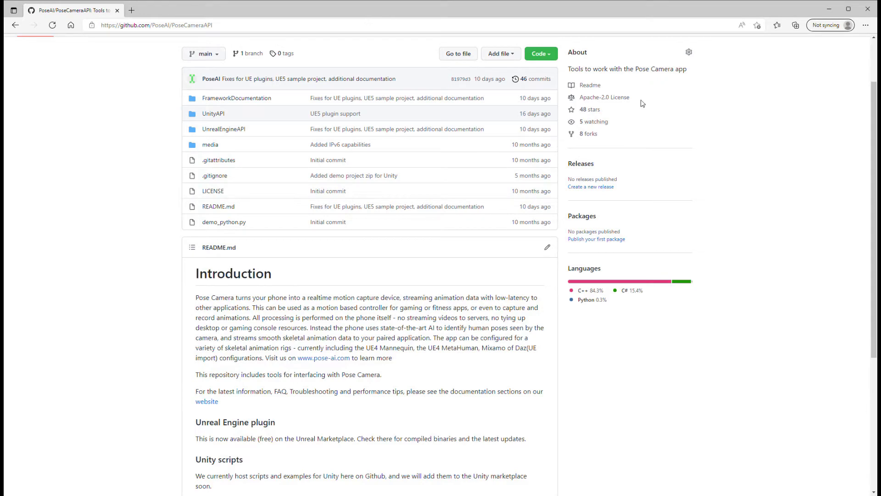
# Step: Browse to UnrealEngineAPI > ExampleProject5.0 and follow the README's Google Drive link
pyautogui.click(232, 130)
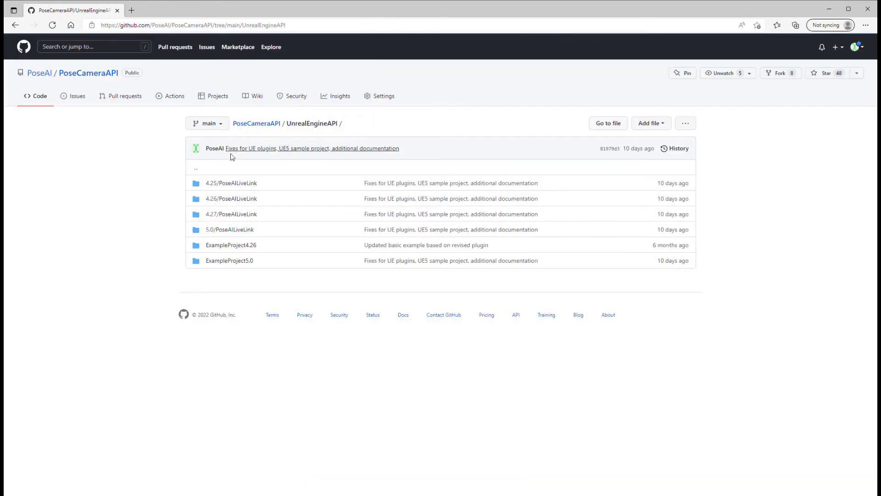
pyautogui.click(222, 262)
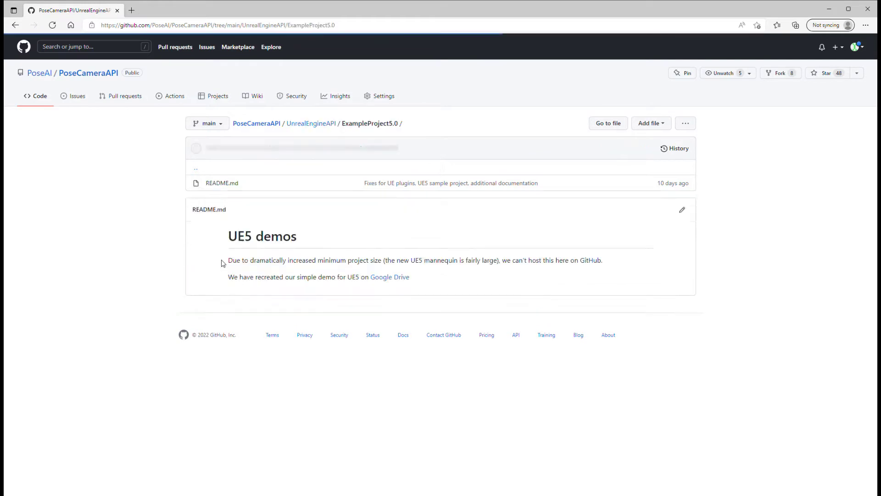
pyautogui.click(396, 278)
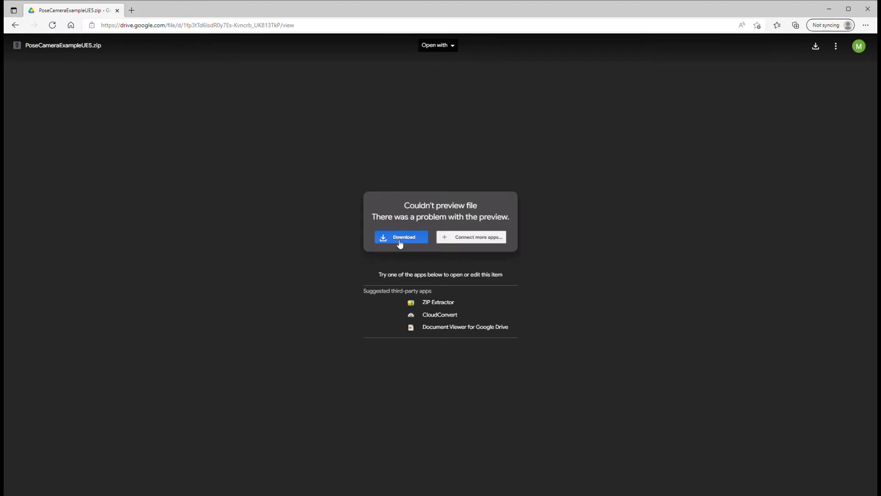
# Step: Download PoseCameraExampleUE5.zip, confirming the download despite the virus-scan warning
pyautogui.click(403, 239)
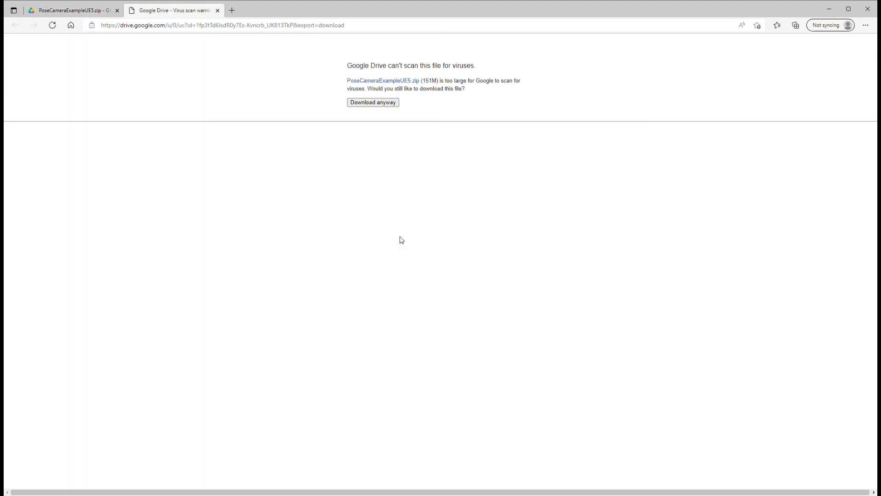
pyautogui.click(383, 105)
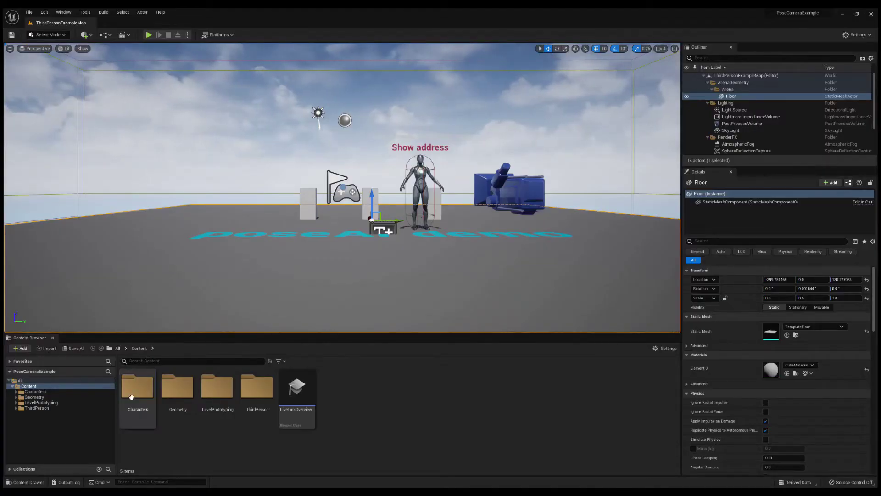
# Step: Open BP_ThirdPersonCharacter from the ThirdPerson > Blueprints folder
pyautogui.click(37, 407)
pyautogui.doubleClick(138, 389)
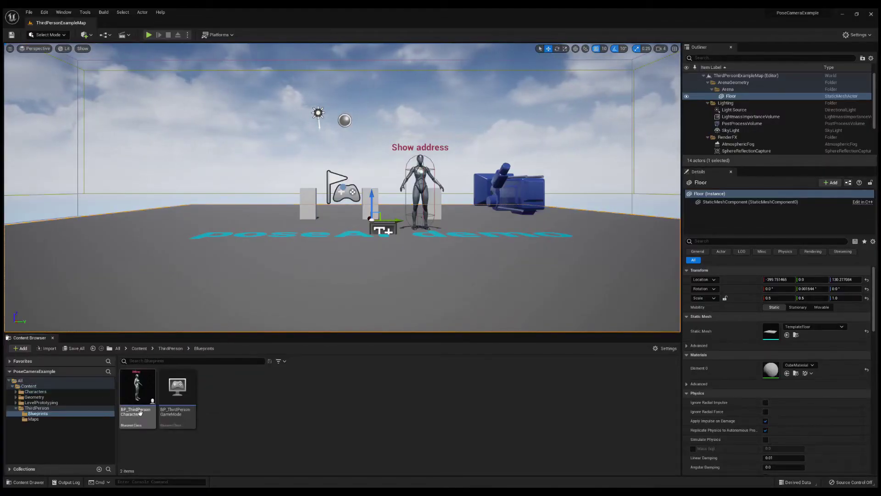
pyautogui.click(142, 397)
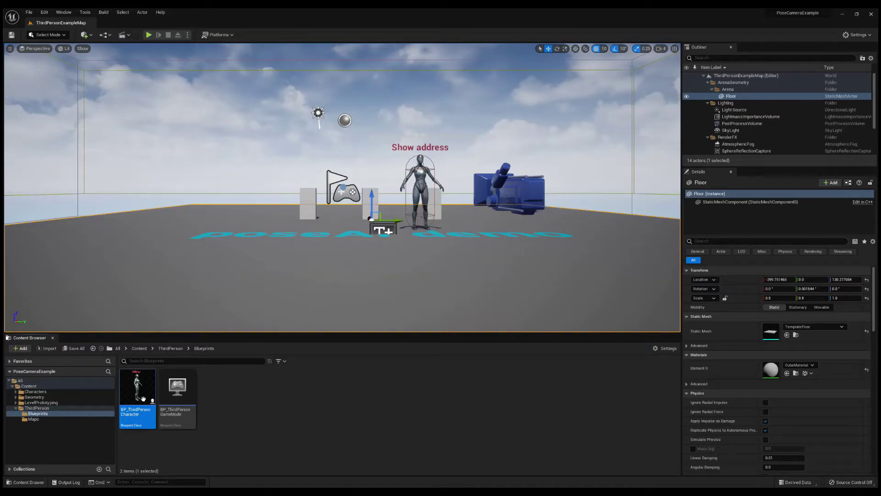
pyautogui.doubleClick(142, 397)
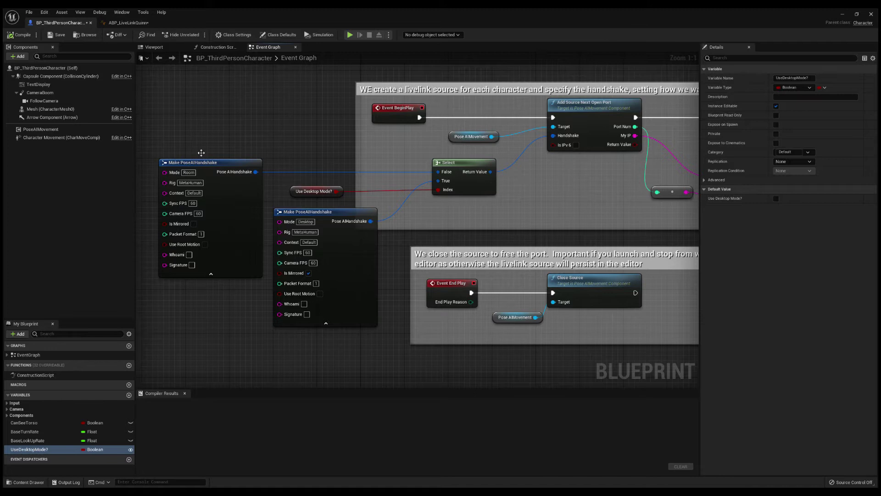
pyautogui.moveTo(60, 130)
pyautogui.mouseDown()
pyautogui.moveTo(362, 135)
pyautogui.moveTo(467, 125)
pyautogui.mouseUp()
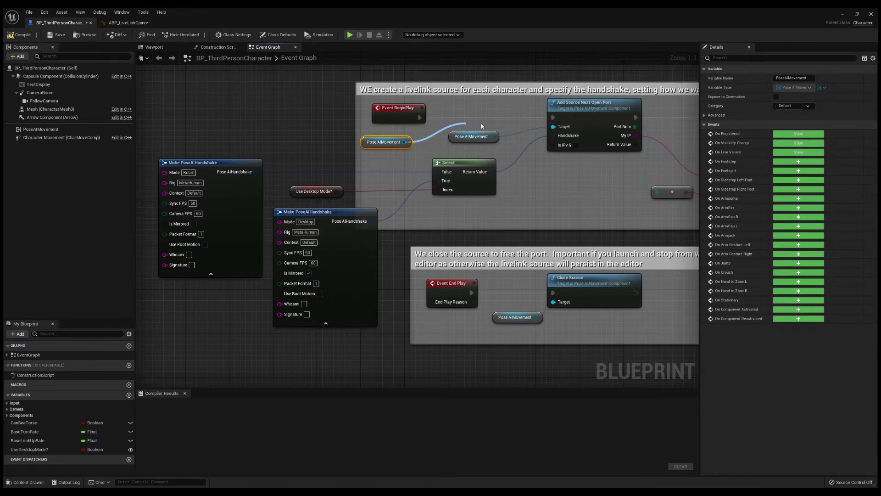
pyautogui.moveTo(496, 153); pyautogui.dragTo(495, 155)
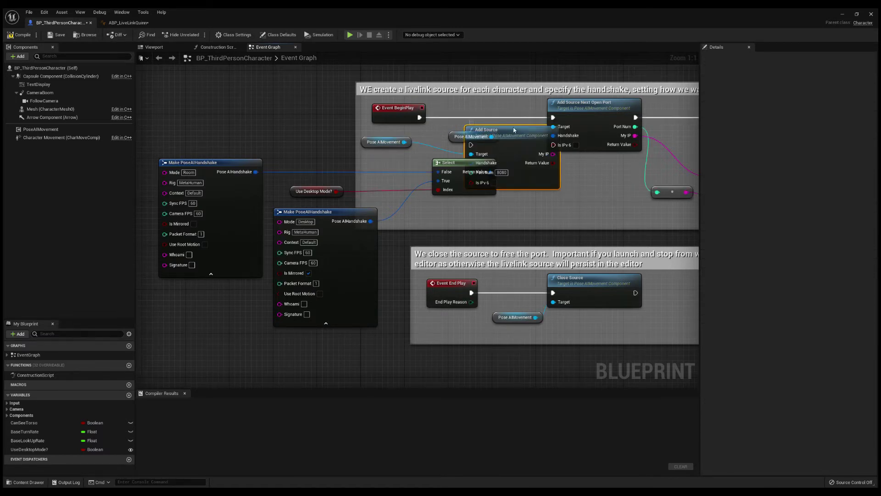
pyautogui.click(505, 96)
pyautogui.moveTo(504, 96); pyautogui.dragTo(509, 74)
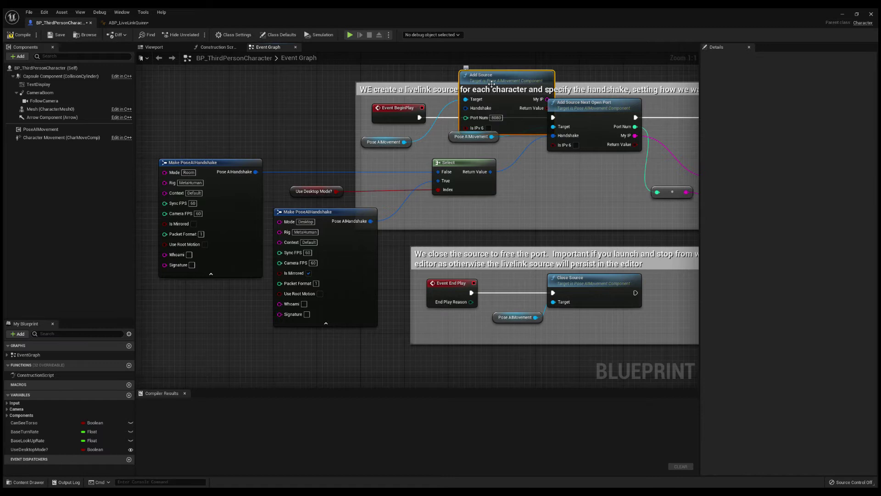
pyautogui.press('Delete')
pyautogui.press('Delete')
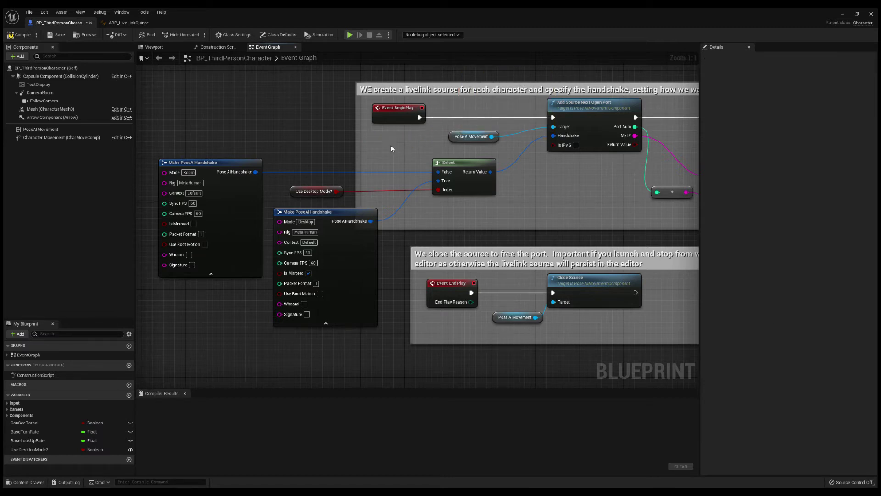
pyautogui.click(584, 284)
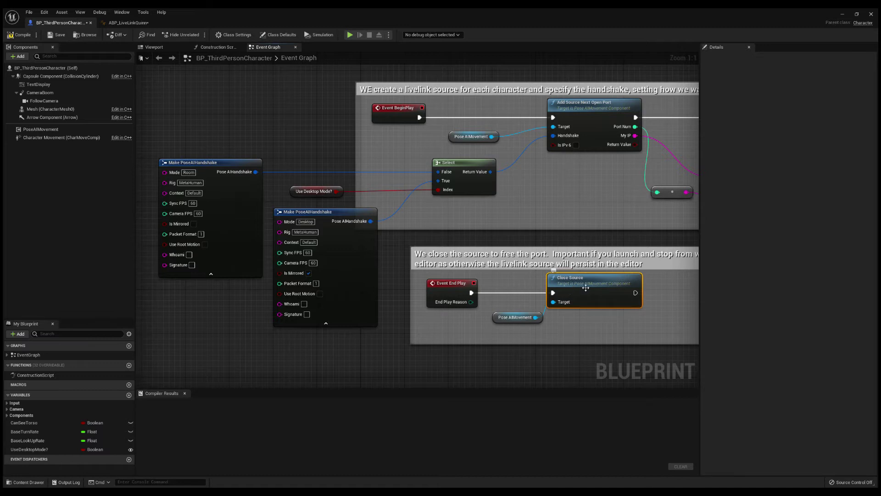
pyautogui.click(446, 284)
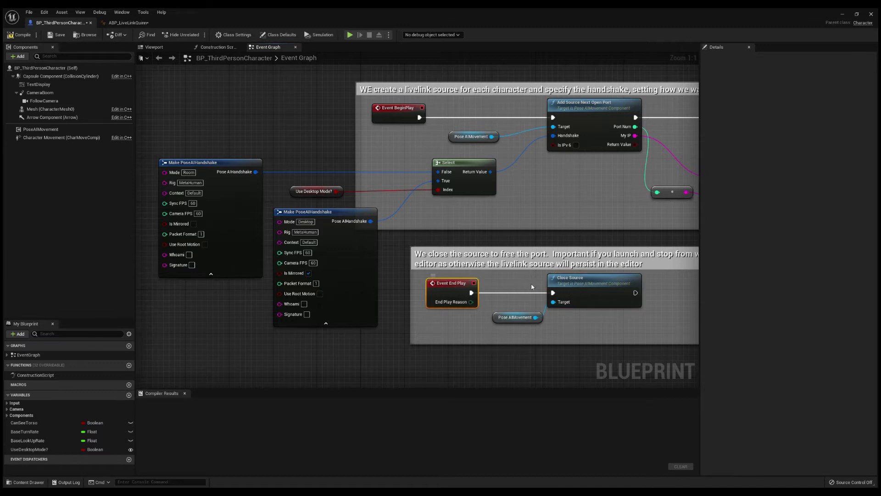
# Step: Select and review the desktop-mode Make PoseAIHandshake node
pyautogui.click(338, 216)
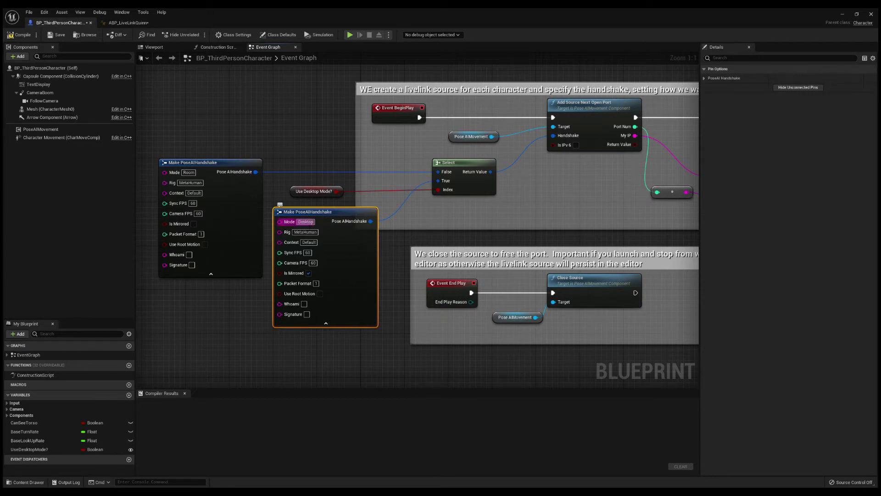
pyautogui.click(311, 114)
pyautogui.moveTo(310, 114); pyautogui.dragTo(300, 112, button='right')
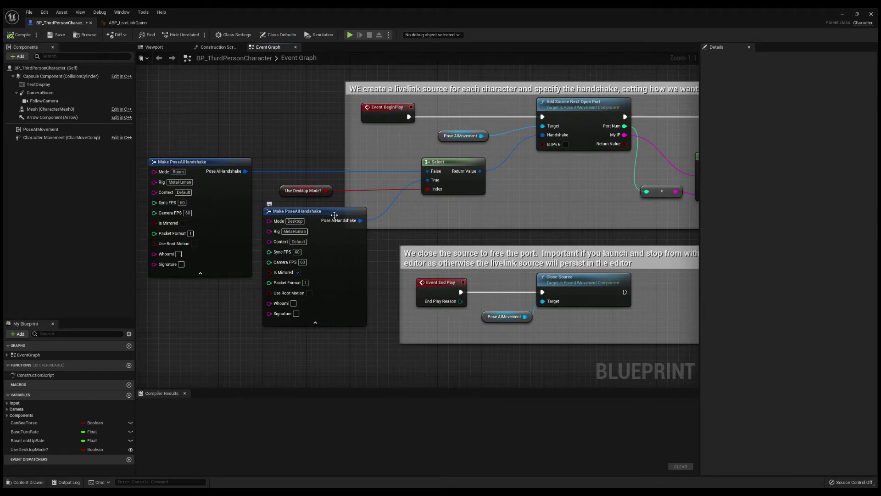
pyautogui.click(334, 215)
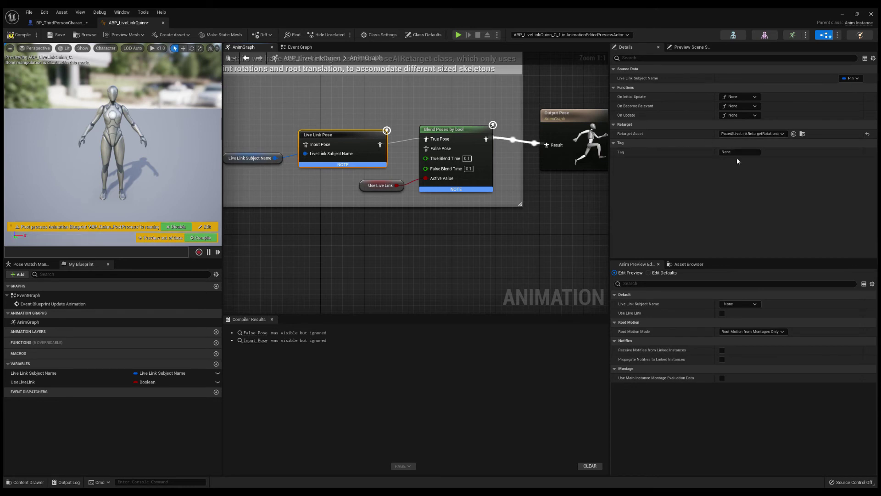
# Step: Switch ABP_LiveLinkQuinn to its Event Graph
pyautogui.click(297, 49)
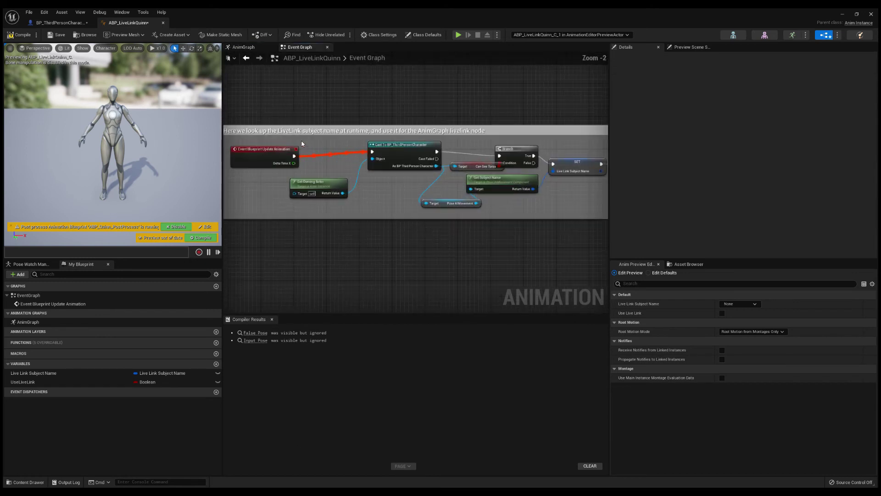
pyautogui.scroll(1, 302, 143)
pyautogui.scroll(1, 386, 260)
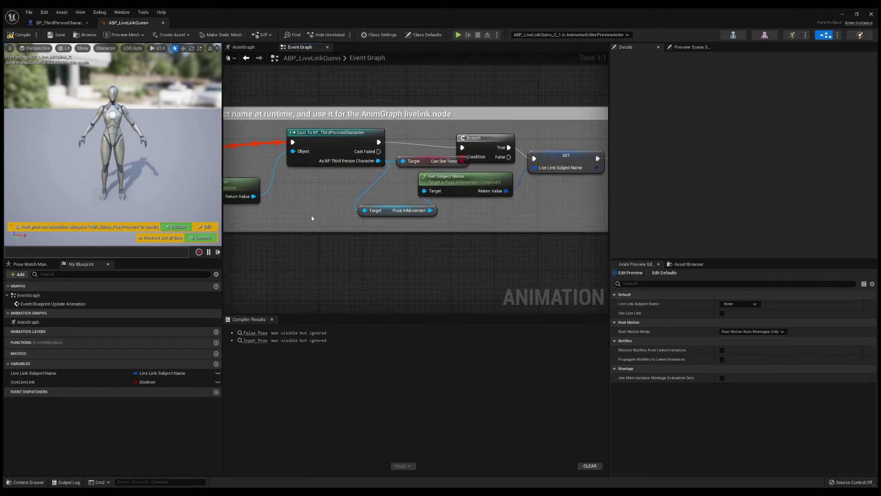
# Step: Pan the Event Graph across the subject-name lookup and Use Live Link setter
pyautogui.moveTo(386, 242); pyautogui.dragTo(330, 234, button='right')
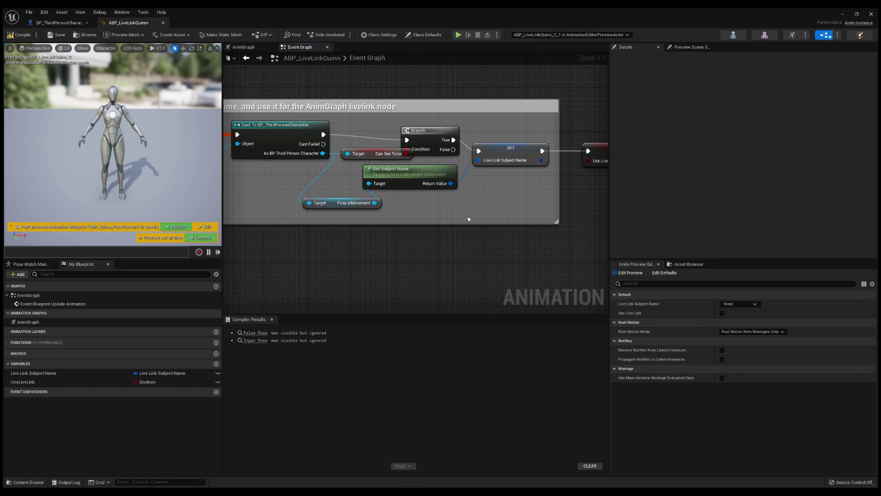
pyautogui.moveTo(467, 216); pyautogui.dragTo(430, 223, button='right')
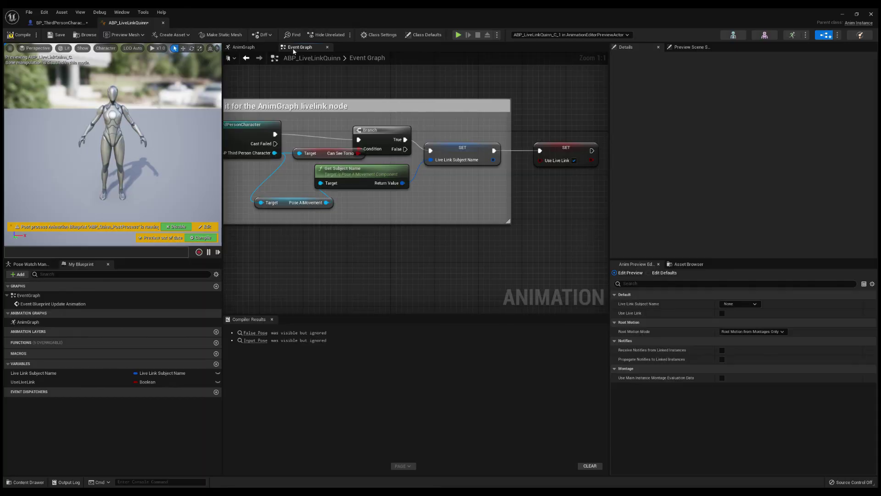
# Step: Return to the ABP_LiveLinkQuinn AnimGraph
pyautogui.moveTo(243, 47)
pyautogui.click(258, 51)
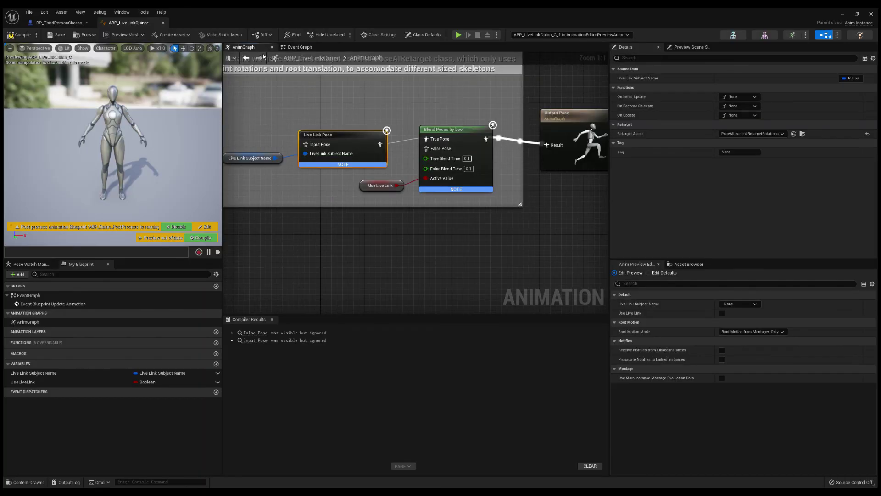